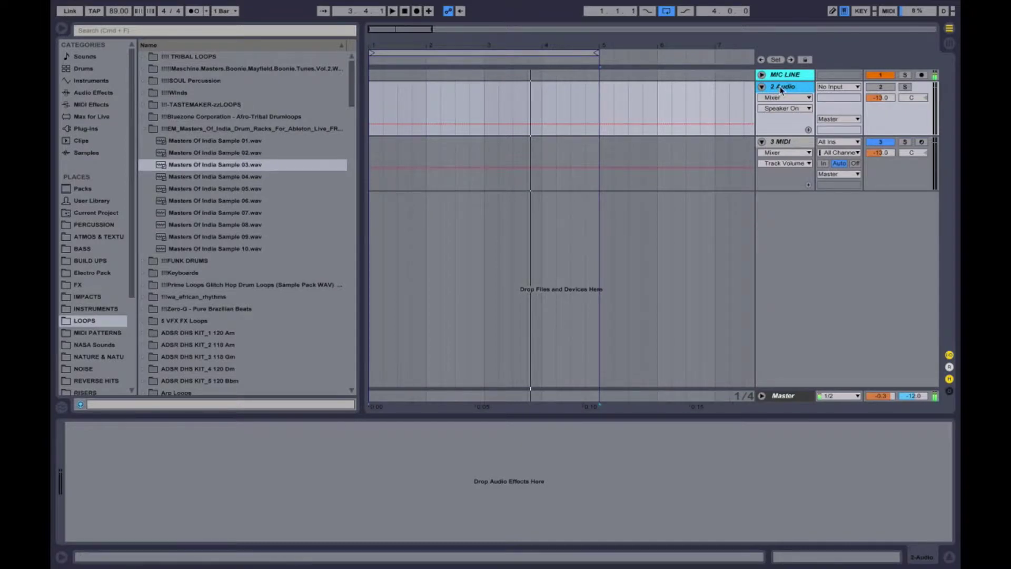
- Browse the LOOPS folder, collapse the Masters of India folder and expand the Maschine Masters Vol.2 loop folder
left_click(101, 97)
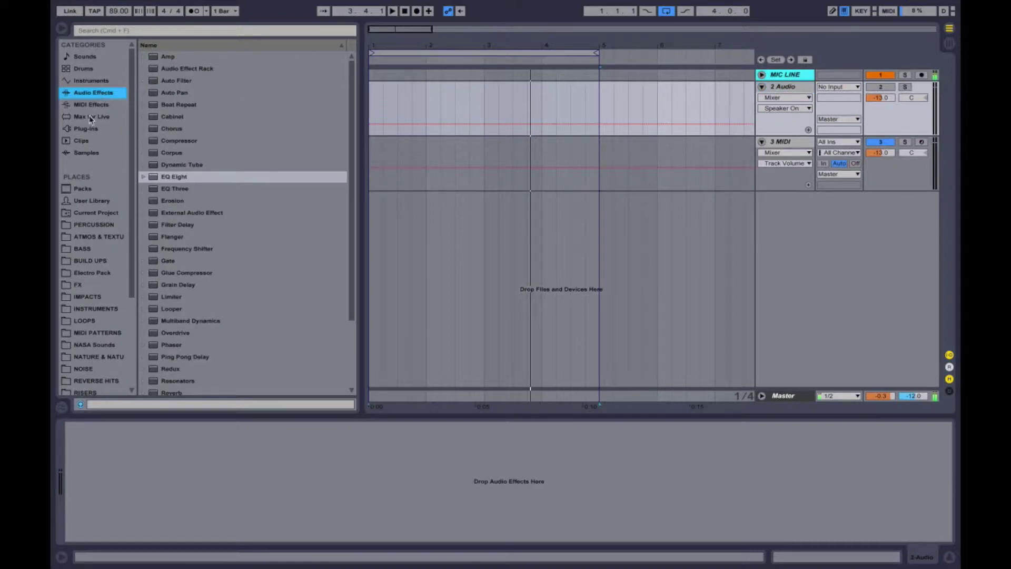
left_click(109, 312)
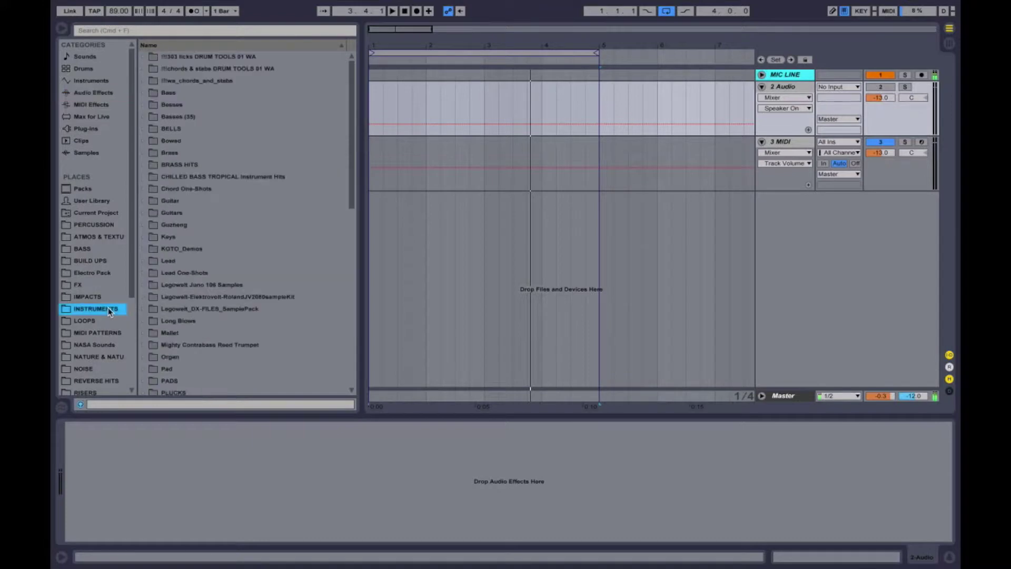
left_click(100, 323)
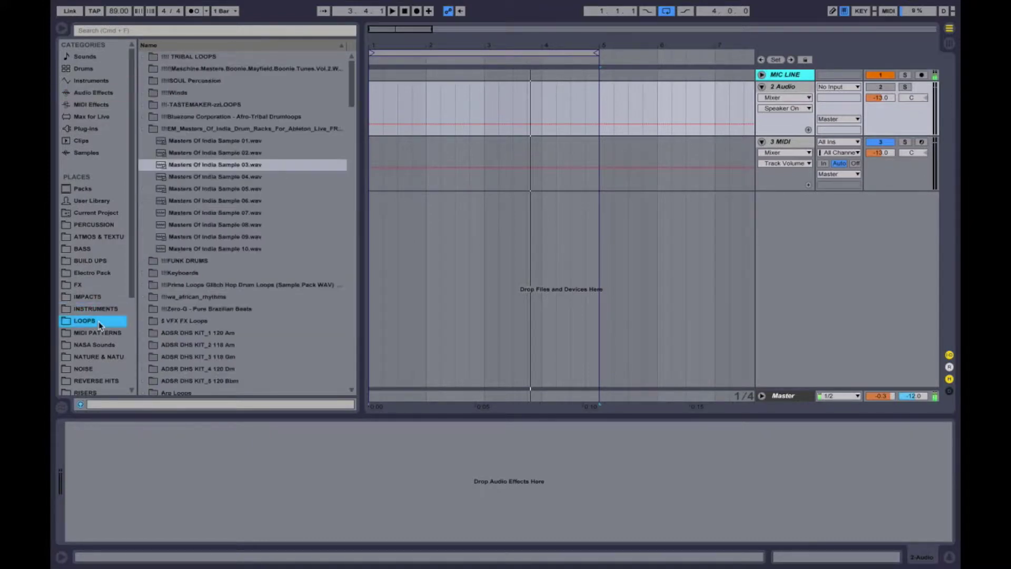
left_click(147, 129)
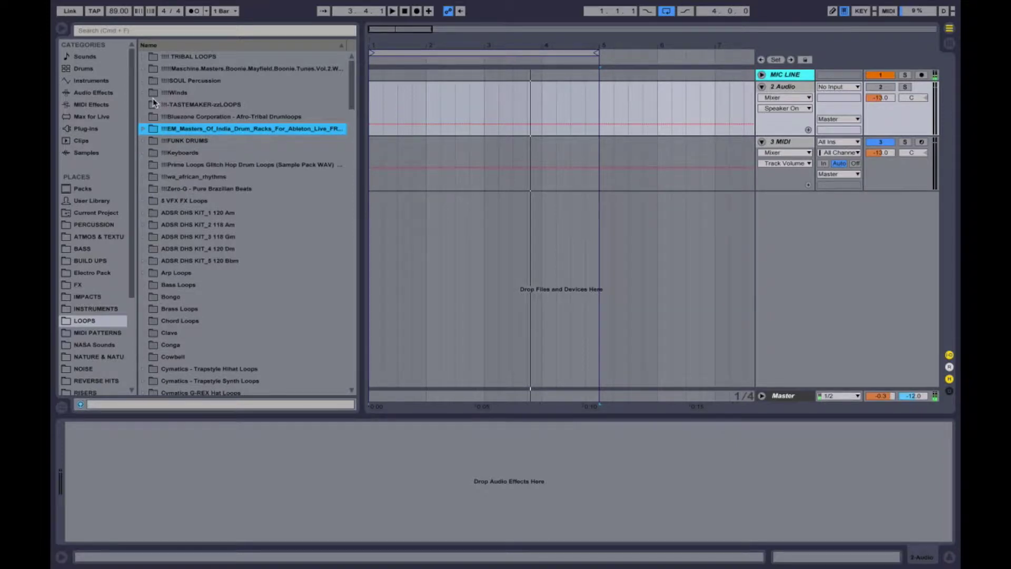
left_click(146, 69)
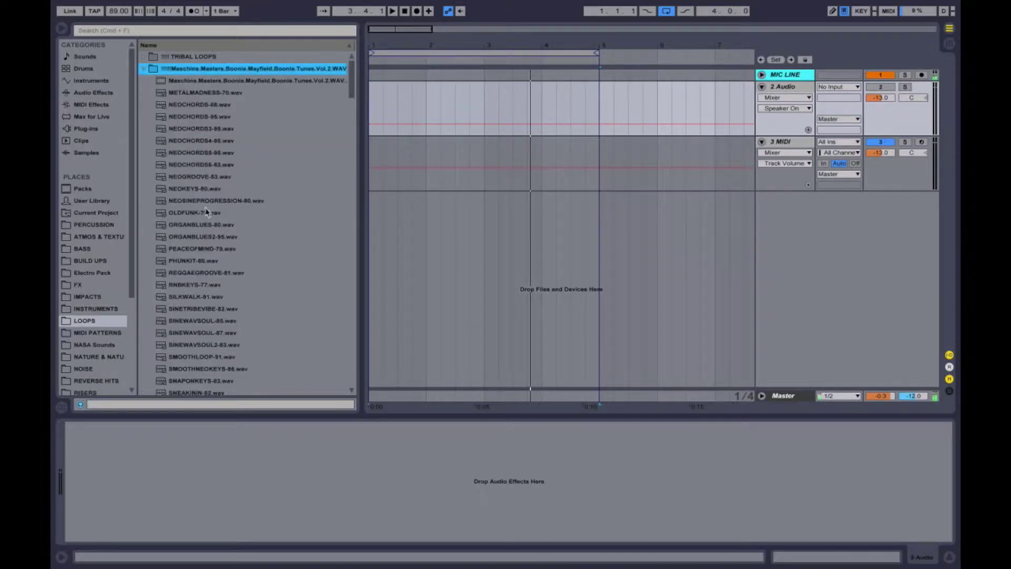
- Place NEOKEYS-80.wav at bar 1 of the 2 Audio track and play it with the track activated
left_click(163, 189)
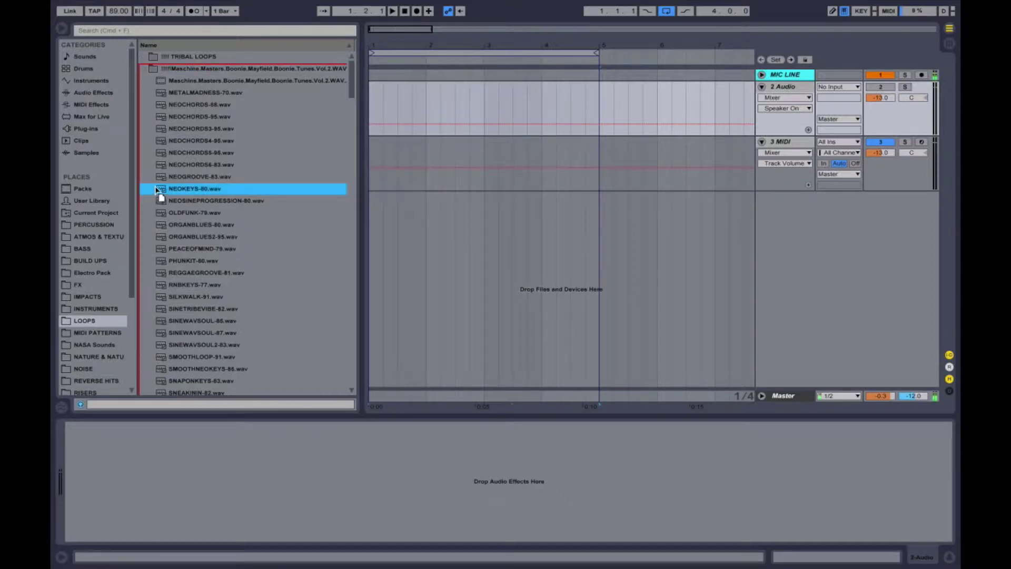
left_click_drag(166, 189, 374, 111)
key("space")
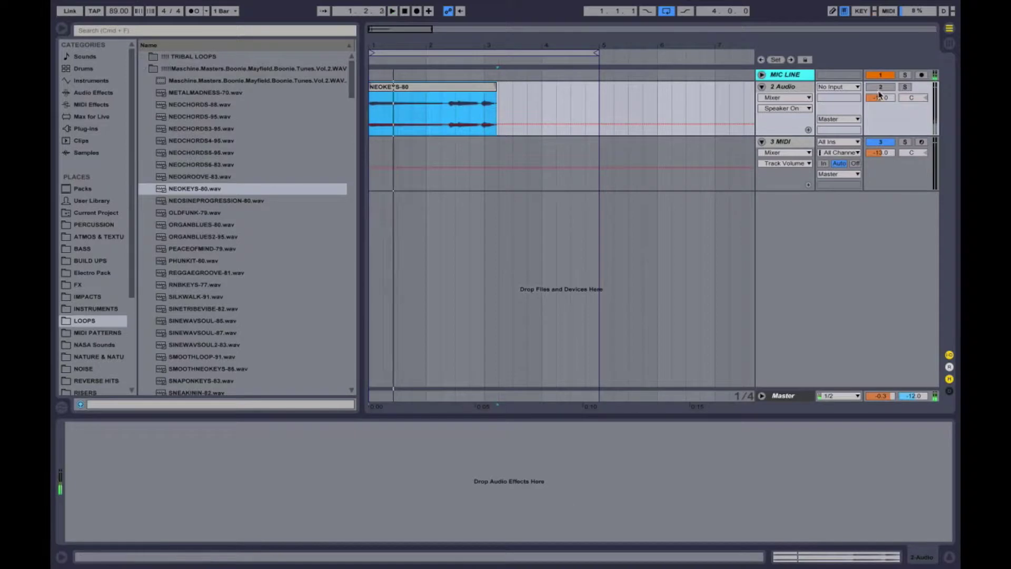
left_click(921, 117)
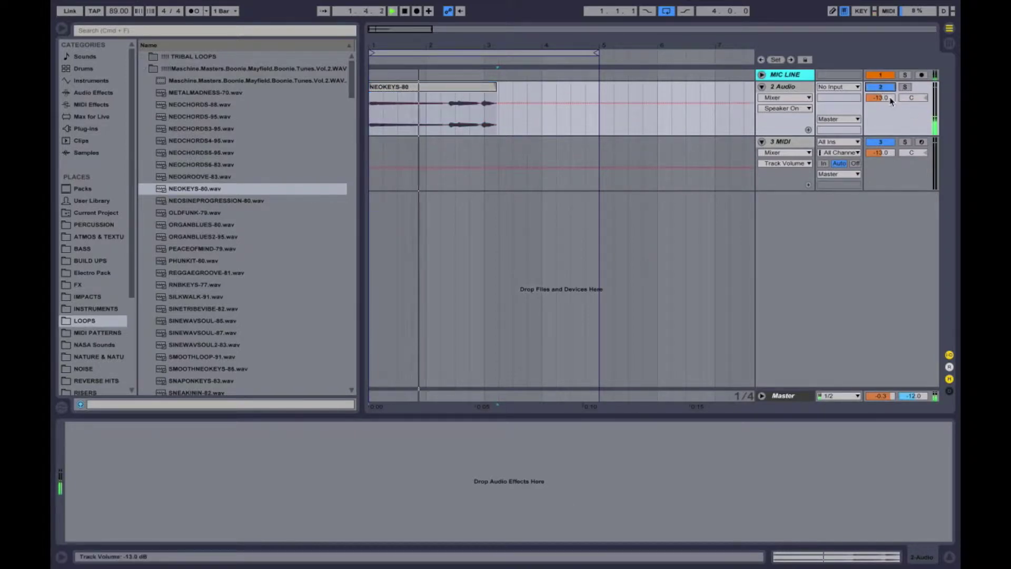
- Turn on Warp for the NEOKEYS-80 clip, set its segment tempo to 80 BPM and play it back
double_click(495, 87)
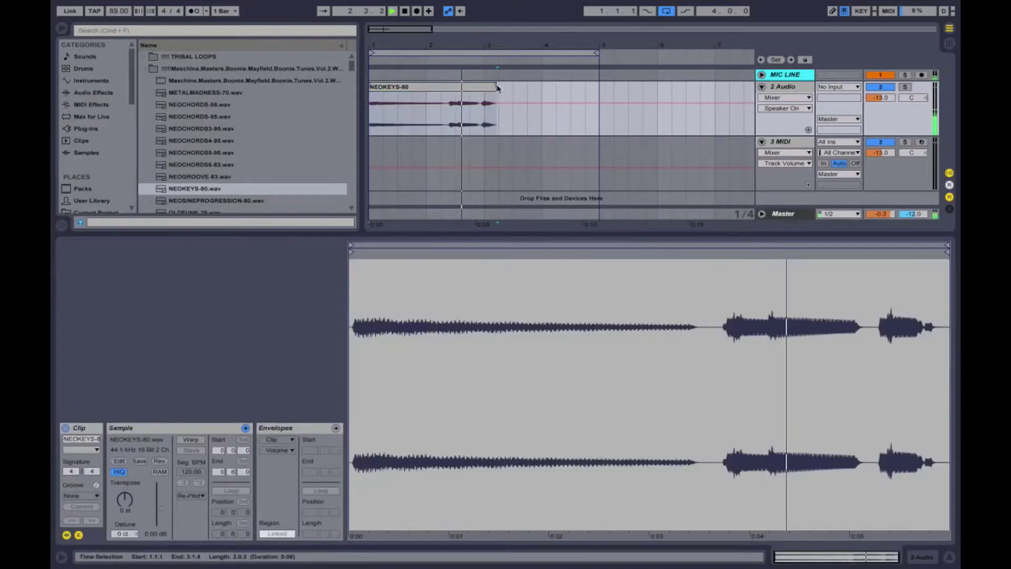
key("space")
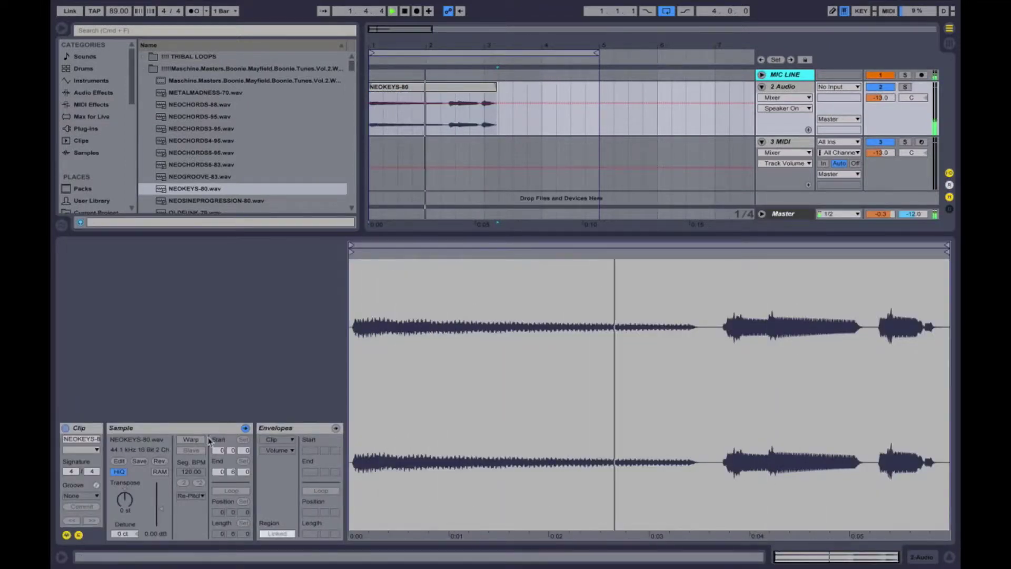
left_click(191, 440)
left_click_drag(191, 472, 191, 499)
key("space")
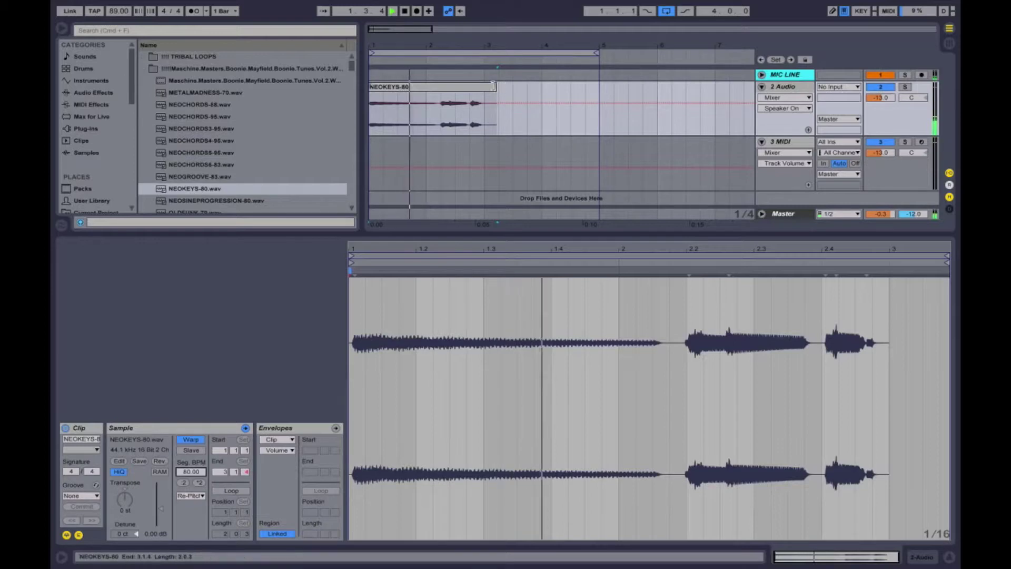
- Trim the end of the NEOKEYS-80 clip to bar 3 and shorten the arrangement loop to the same two bars
left_click_drag(494, 86, 483, 86)
left_click_drag(607, 53, 483, 54)
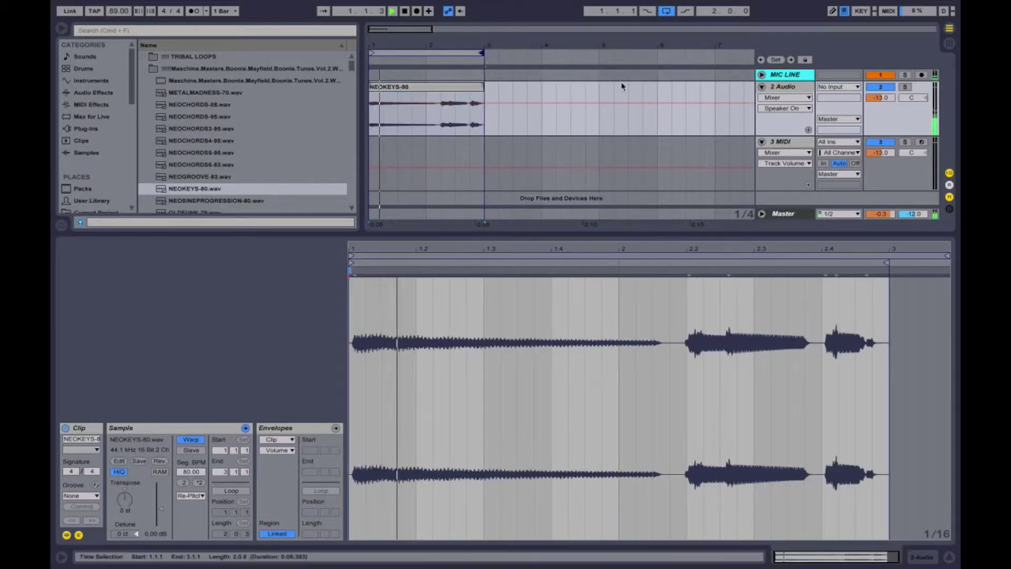
left_click(472, 424)
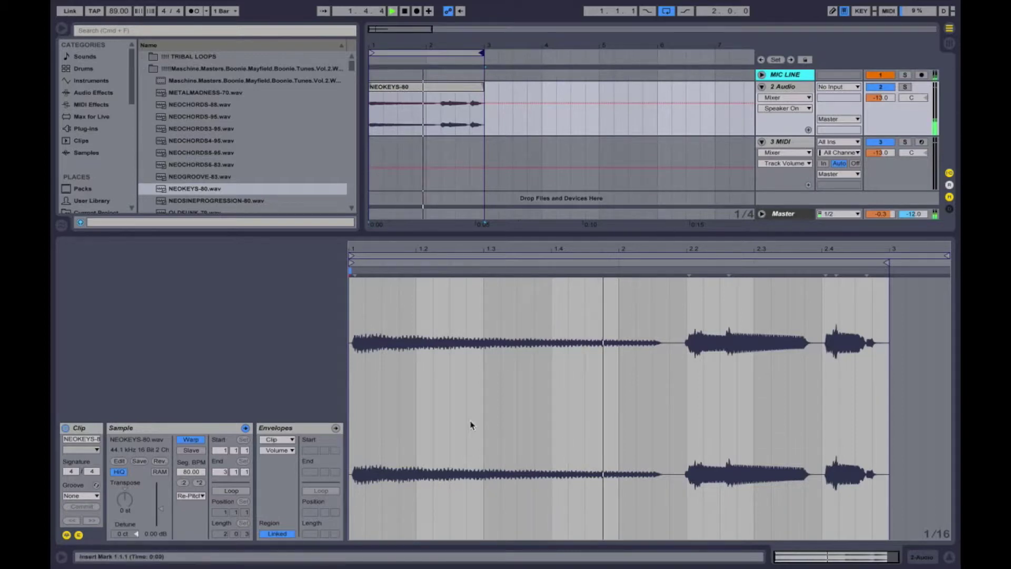
- Change the NEOKEYS-80 clip's warp mode to Complex Pro
left_click(198, 495)
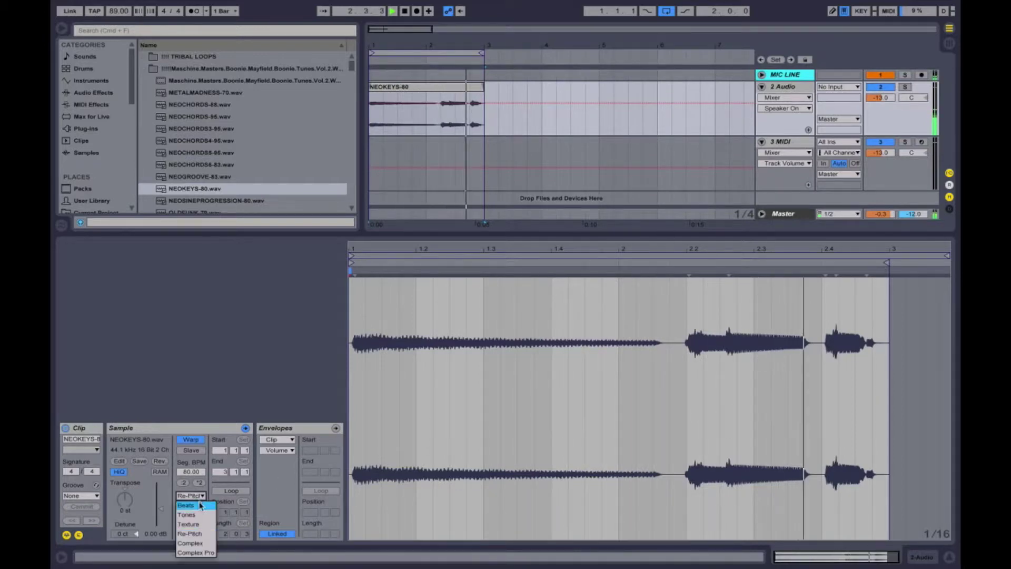
left_click(195, 552)
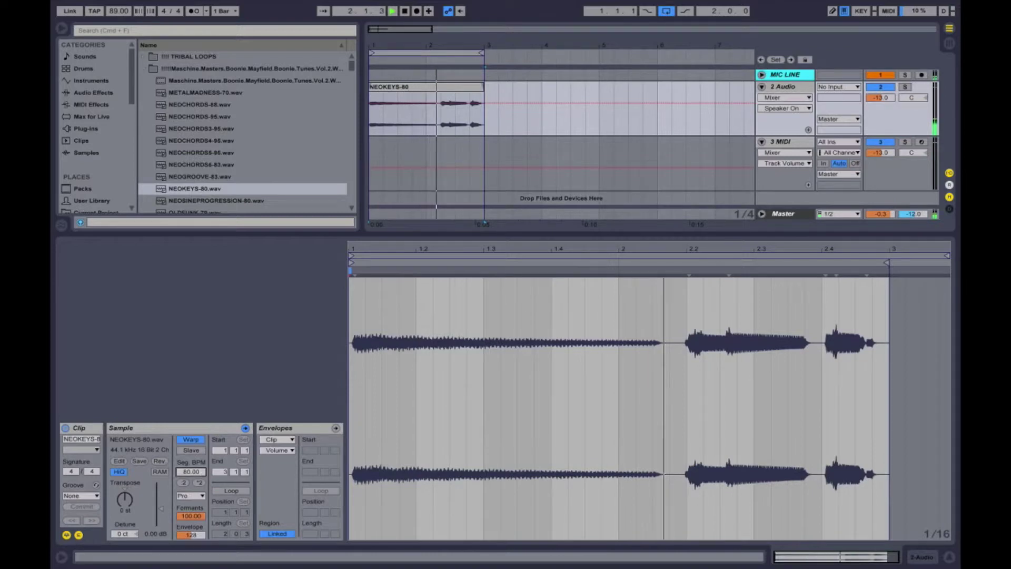
key("shift+Tab")
key("shift+Tab")
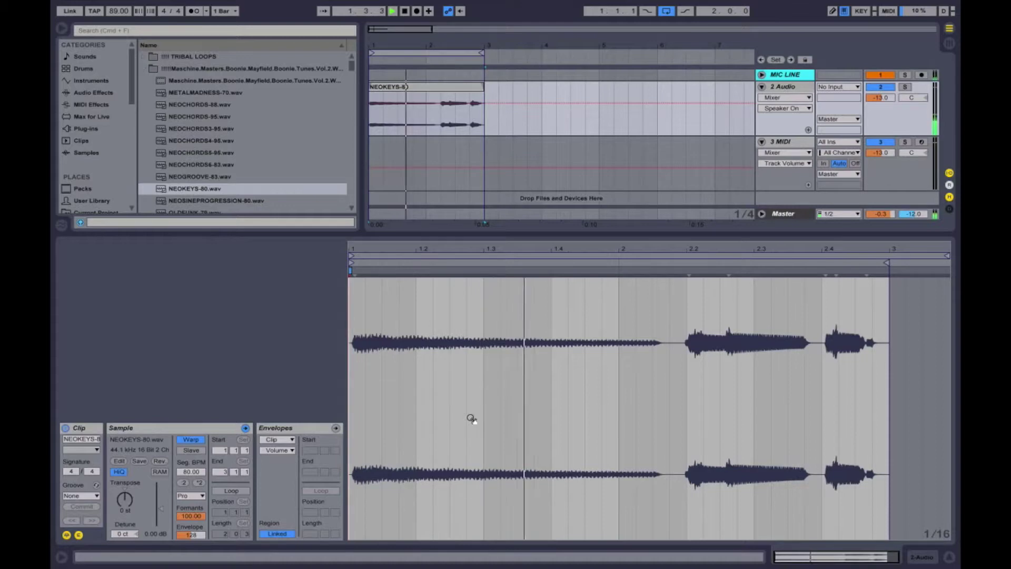
- Show the 2 Audio track's devices and add an empty Audio Effect Rack to the track
key("shift+Tab")
left_click(461, 90)
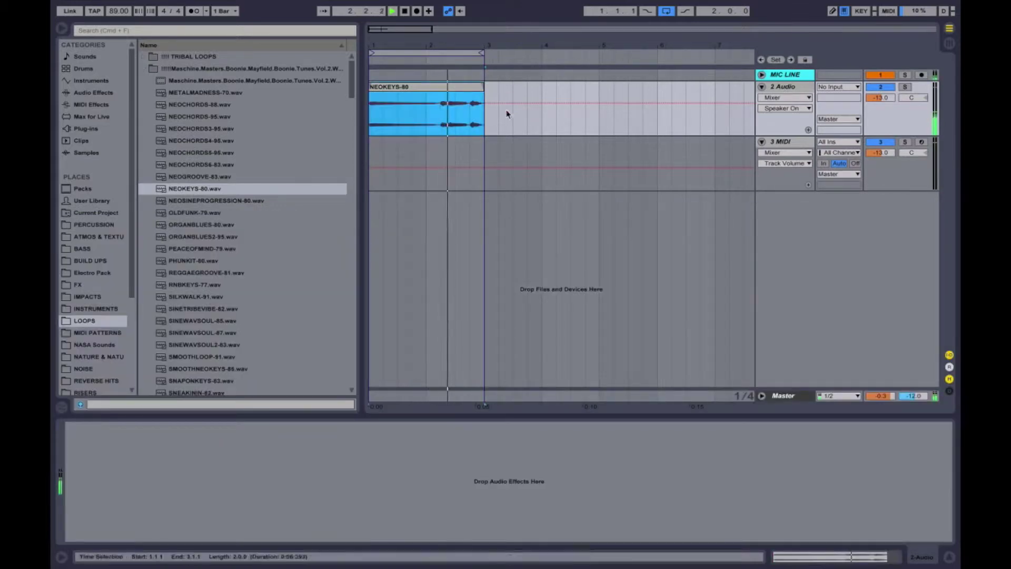
left_click(94, 93)
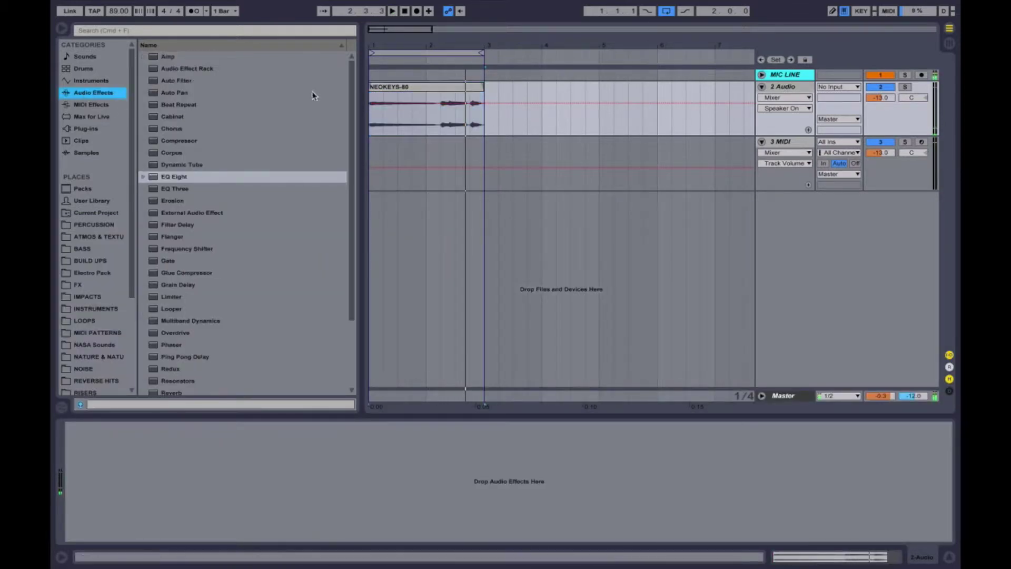
scroll(194, 232, "down", 5)
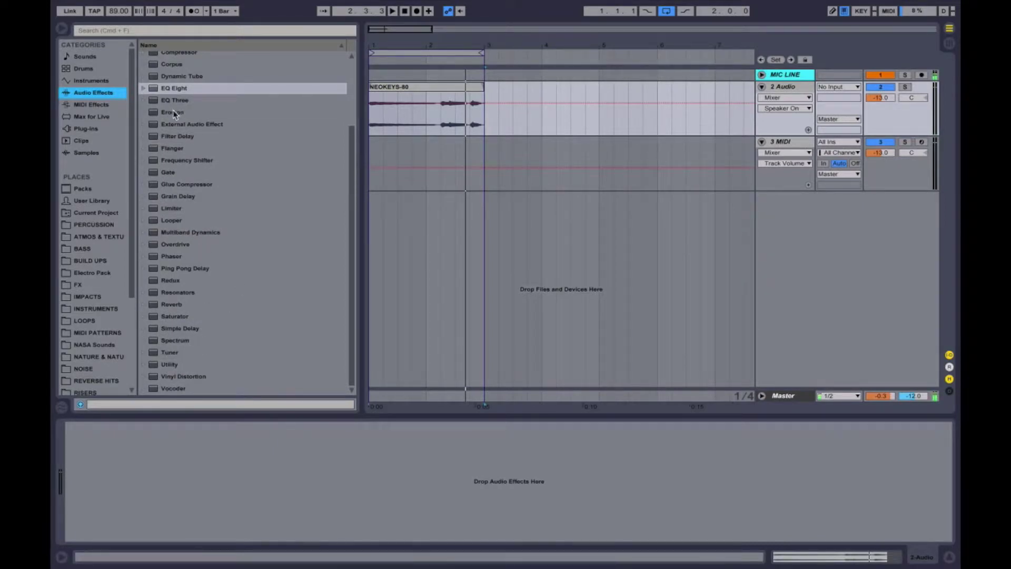
scroll(176, 113, "up", 5)
double_click(194, 72)
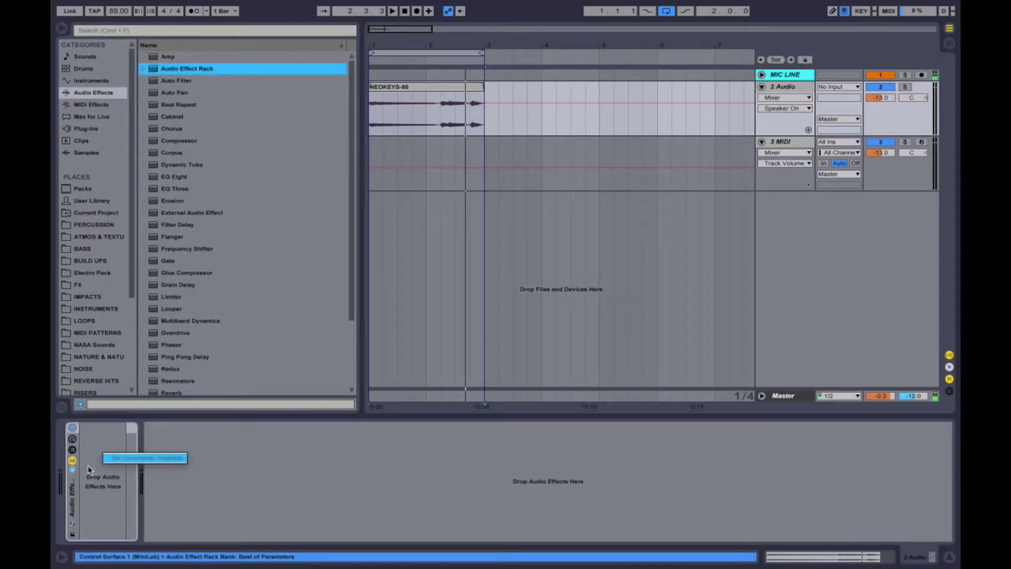
- Show the Audio Effect Rack's chain list and create two empty chains
left_click(74, 451)
key("super+t")
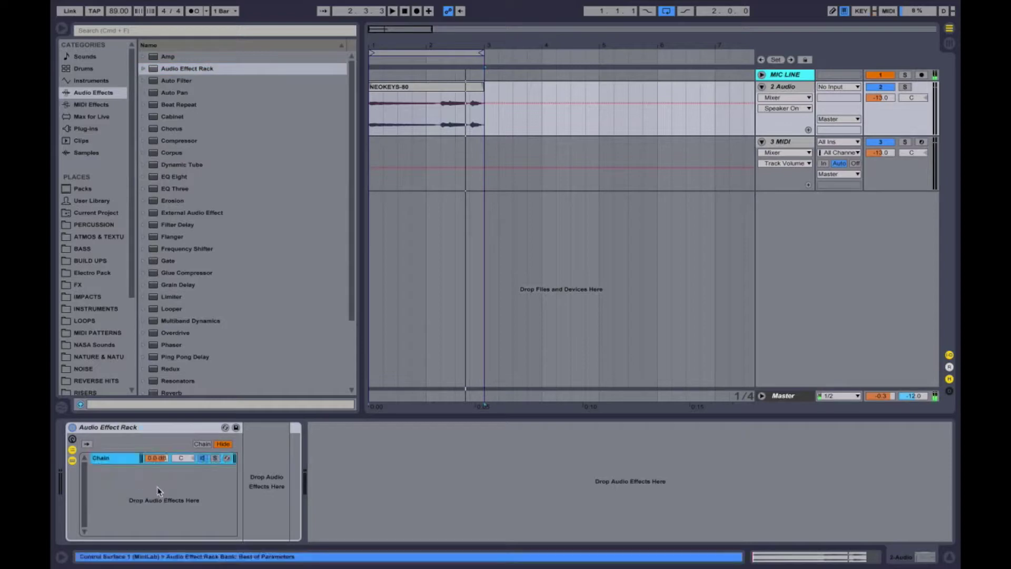
right_click(138, 487)
left_click(160, 490)
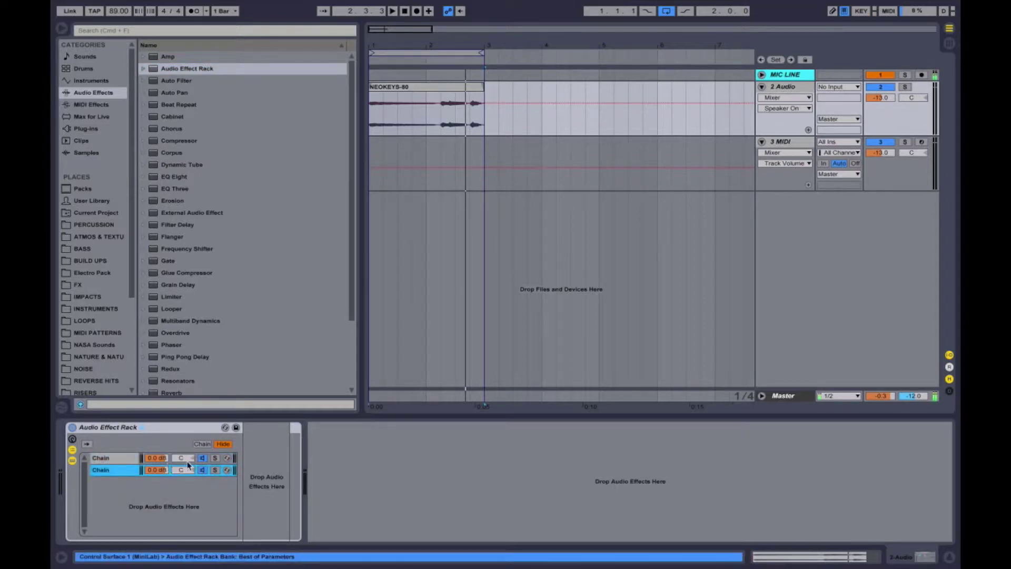
- Add a Utility device after the Audio Effect Rack and group both devices into one outer rack
scroll(206, 300, "down", 3)
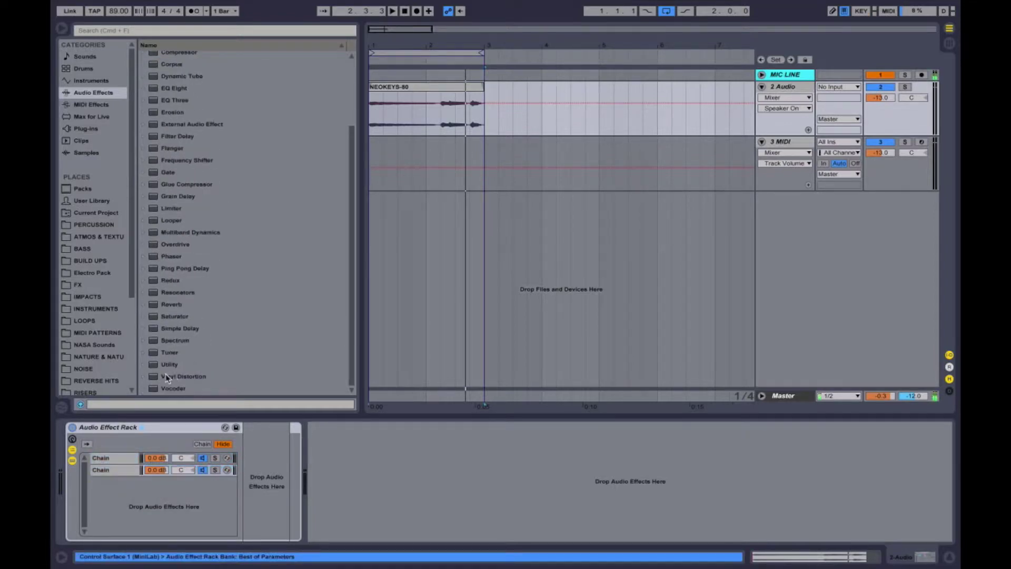
left_click_drag(160, 364, 401, 460)
left_click(112, 428)
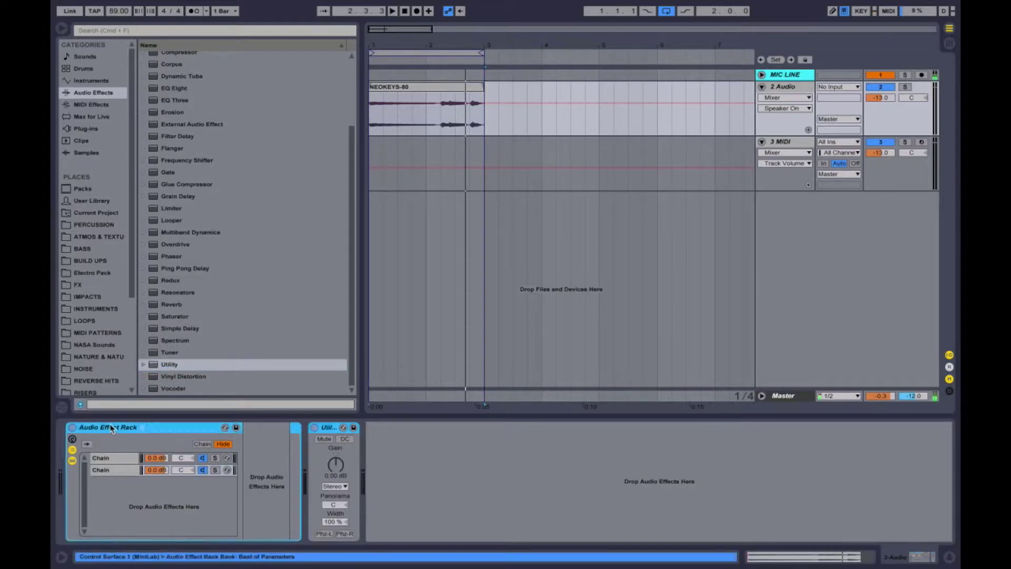
key("super+g")
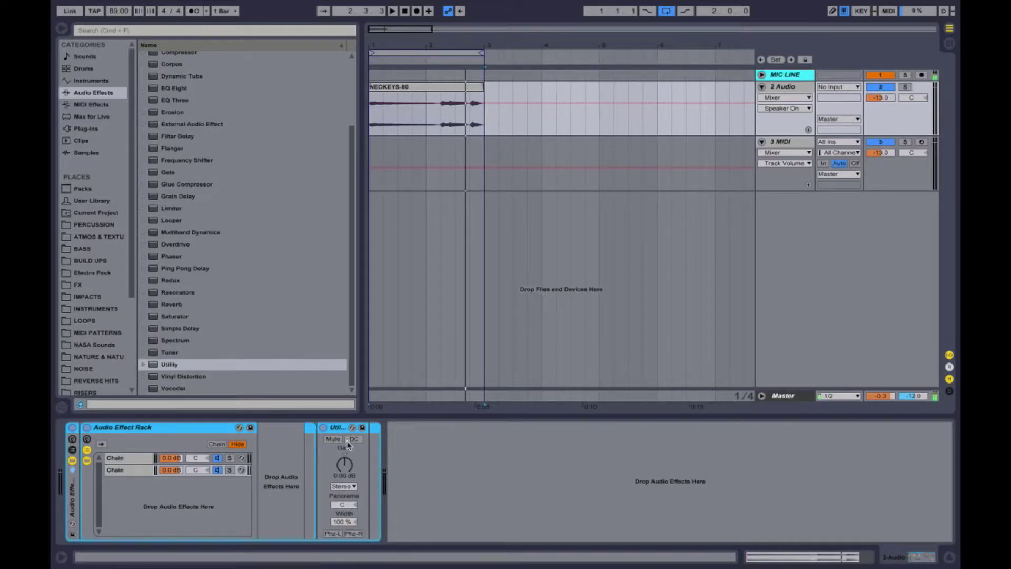
- Set the Utility gain to 3 dB and pan the first chain to 50R and the second chain to 50L
left_click(347, 465)
left_click_drag(347, 465, 348, 463)
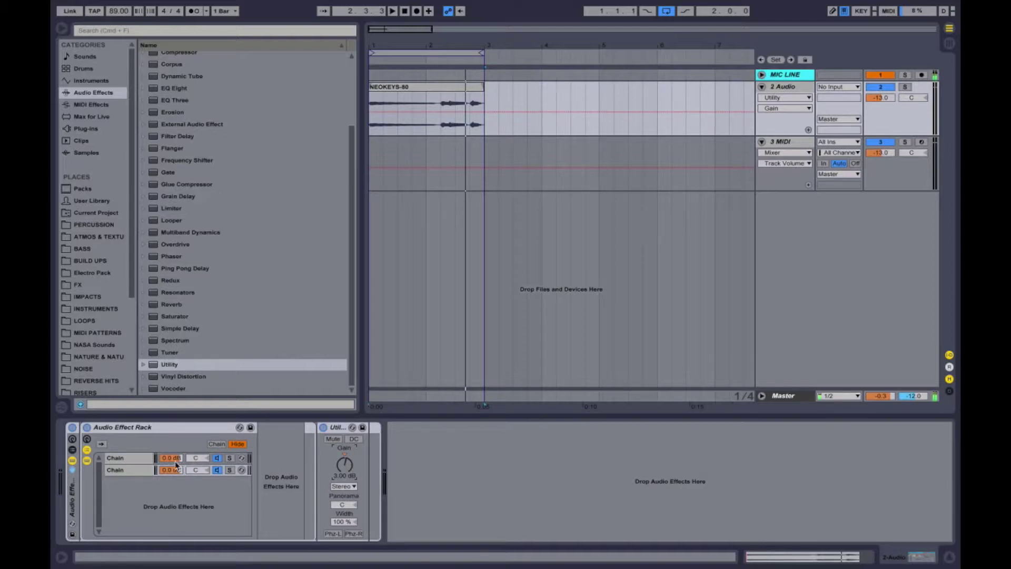
left_click_drag(197, 462, 197, 474)
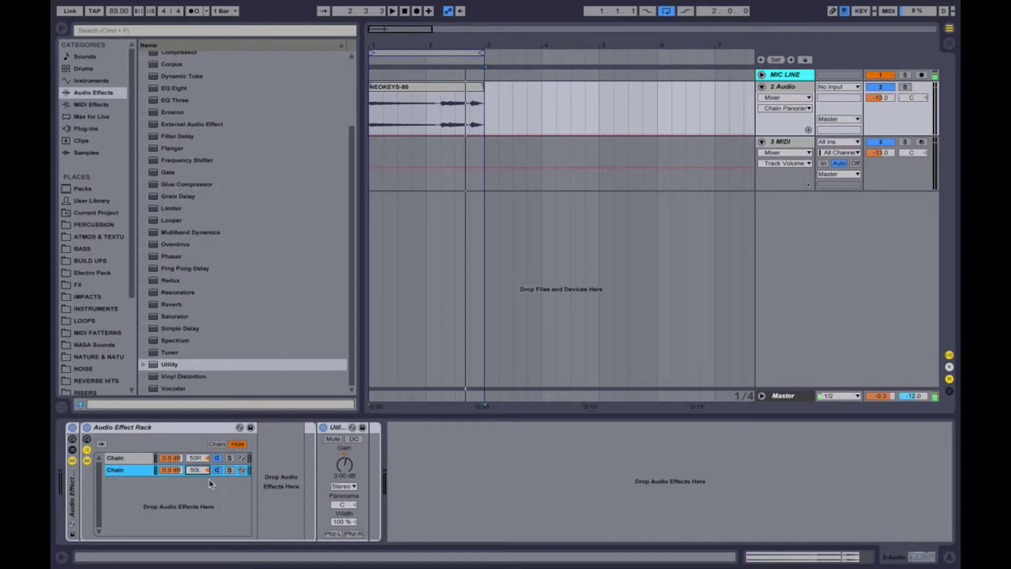
- Play the loop with the outer rack bypassed, and re-enable the rack to compare the sound
left_click(72, 427)
key("space")
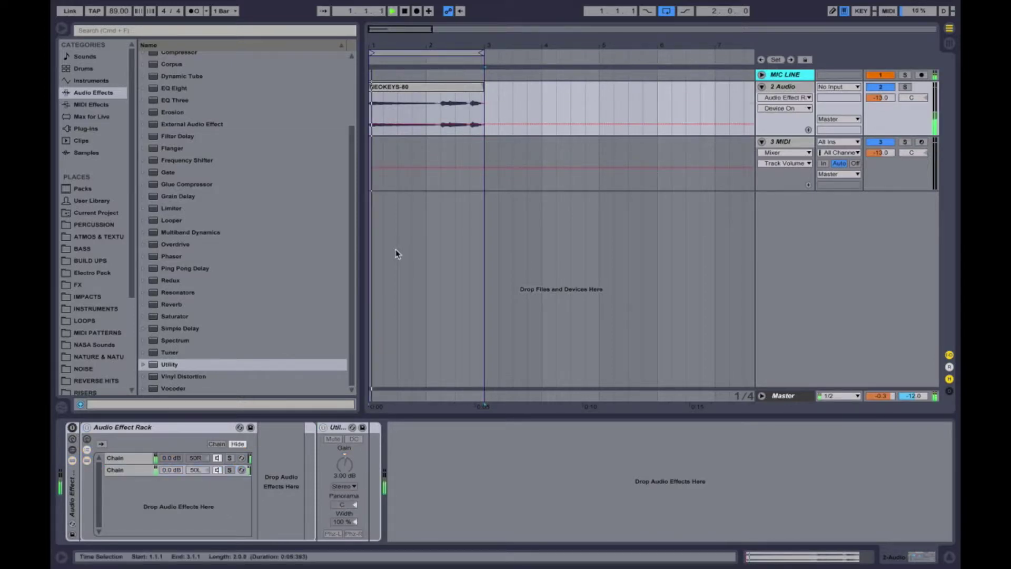
left_click(73, 427)
- Lower the volume of both rack chains to -6.0 dB
left_click(169, 459)
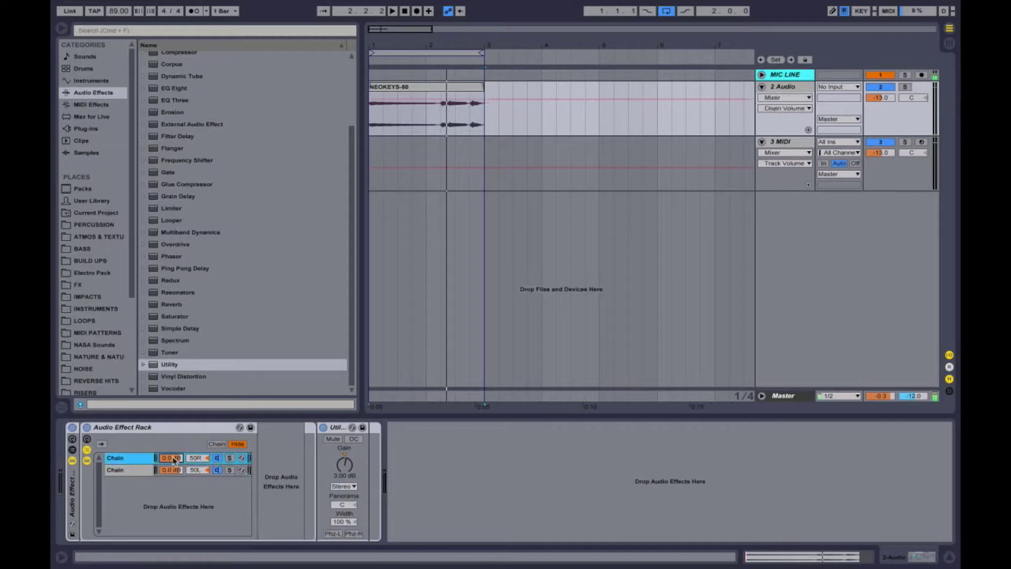
left_click_drag(173, 460, 179, 478)
left_click(179, 471)
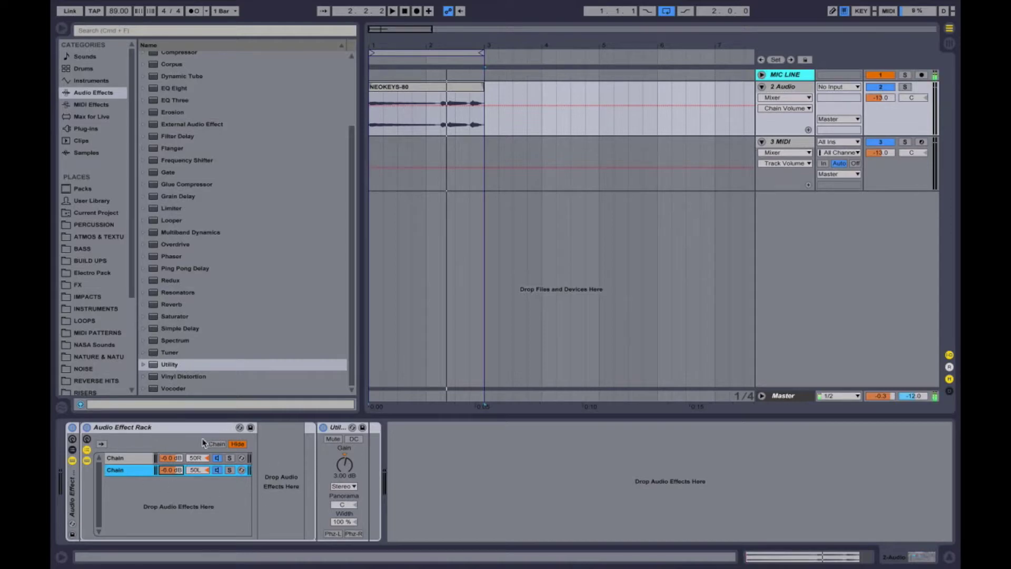
left_click(137, 460)
left_click(135, 467)
left_click(137, 460)
left_click(136, 467)
left_click(137, 459)
left_click(135, 469)
left_click(137, 459)
left_click(136, 468)
left_click(131, 459)
left_click(132, 470)
left_click(133, 459)
left_click(135, 471)
left_click(133, 460)
left_click(134, 472)
left_click(139, 460)
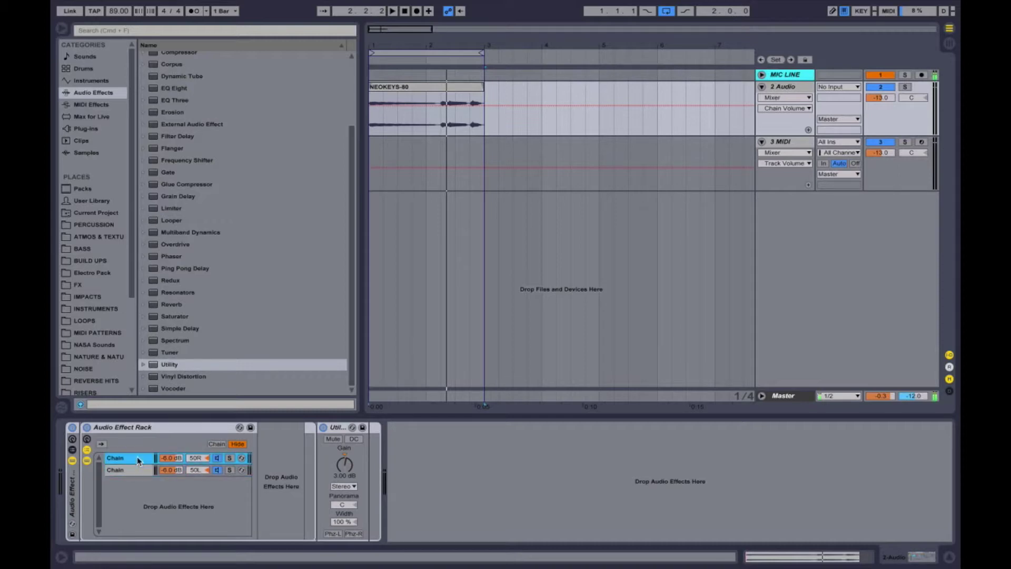
left_click(137, 472)
left_click(135, 461)
left_click(133, 472)
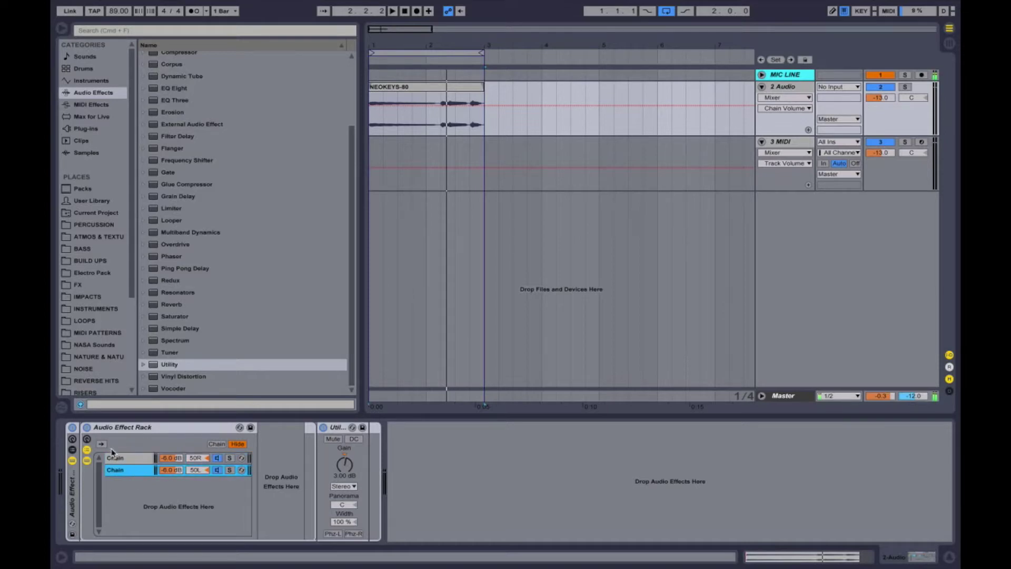
- Toggle the outer rack on and off during playback to compare the loop with the -6.0 dB chains against the bypassed signal
key("super+0")
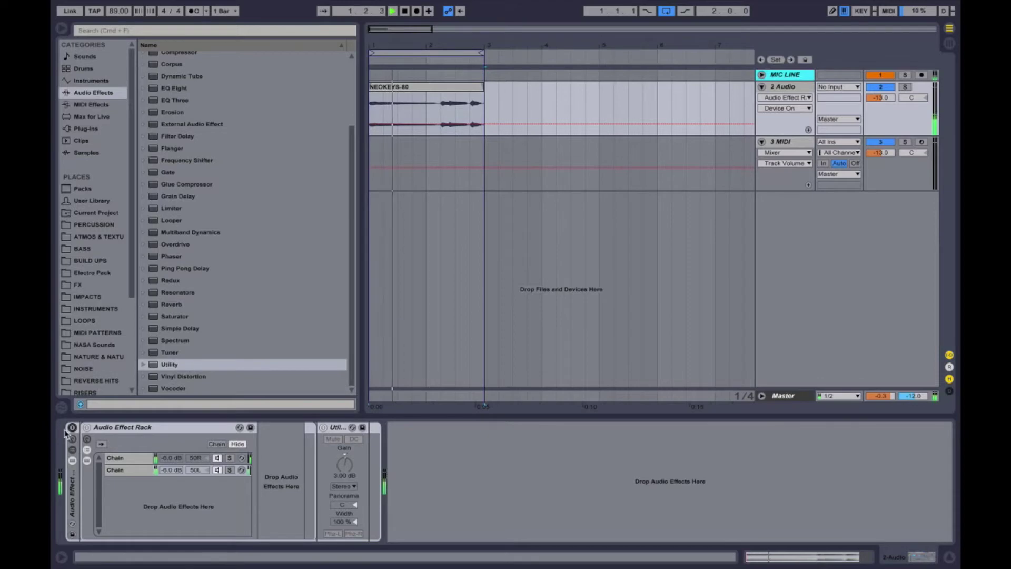
left_click(177, 433)
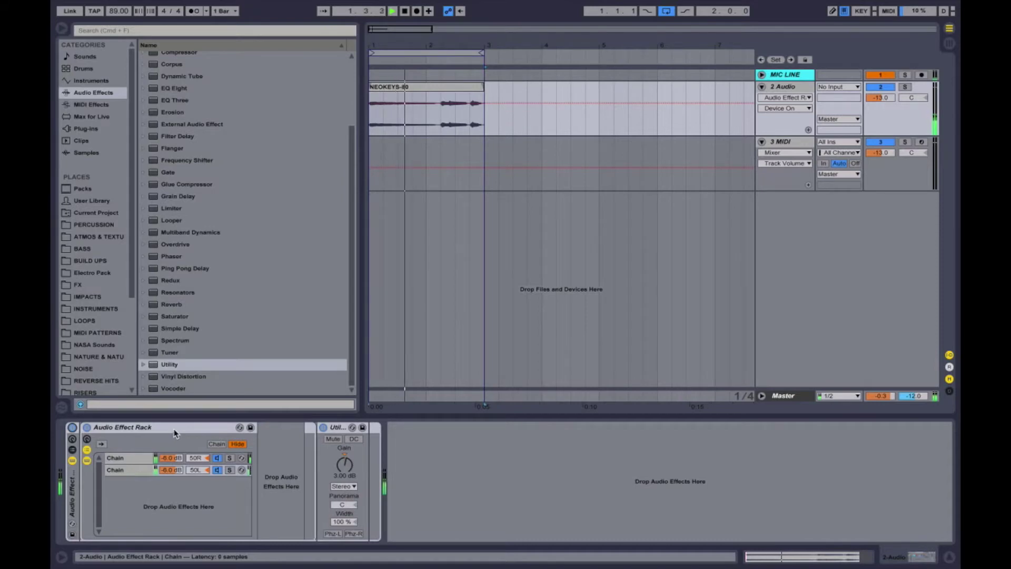
left_click(72, 427)
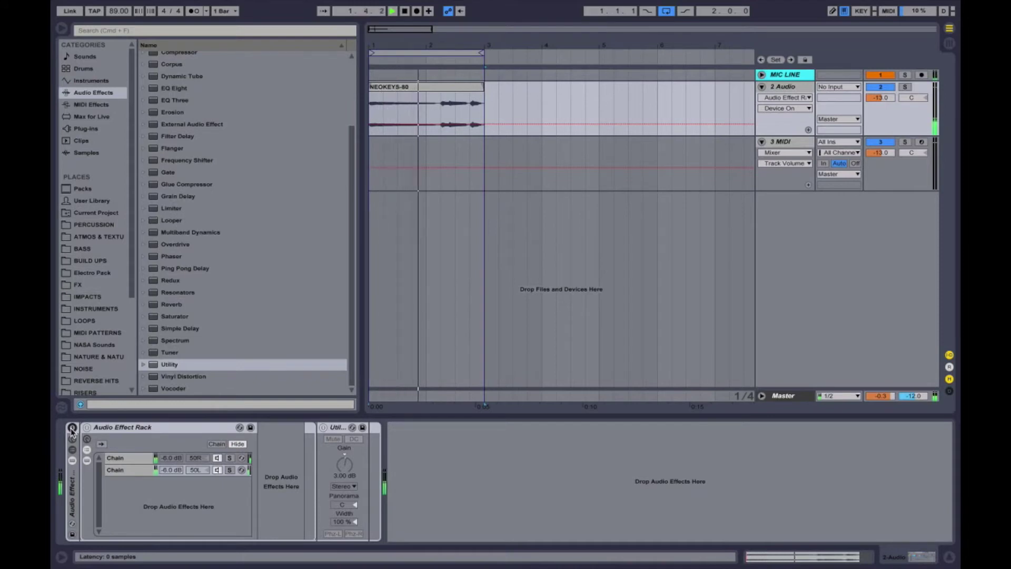
- Re-enable the outer Audio Effect Rack on the keys loop and stop playback
left_click(72, 429)
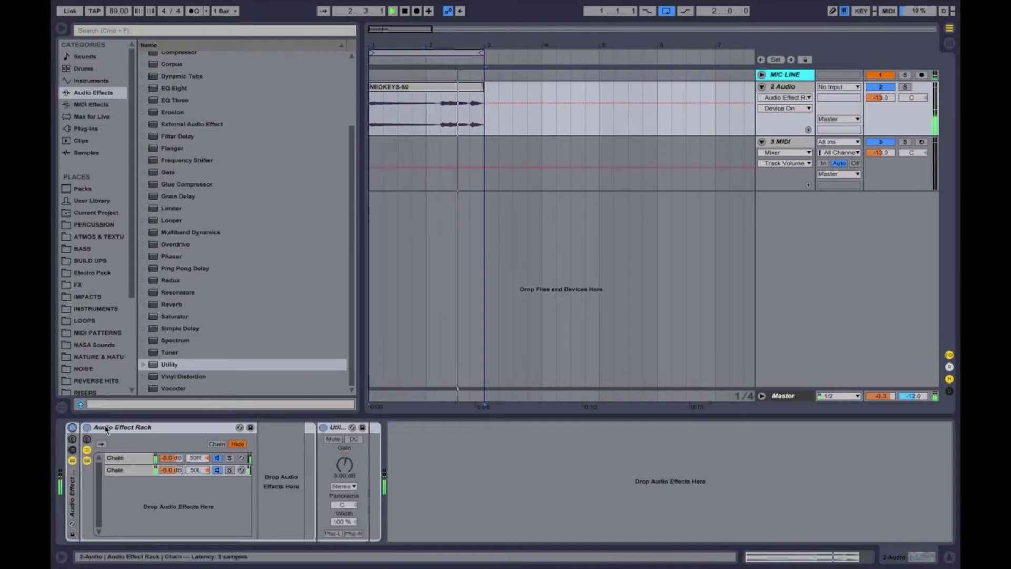
key("space")
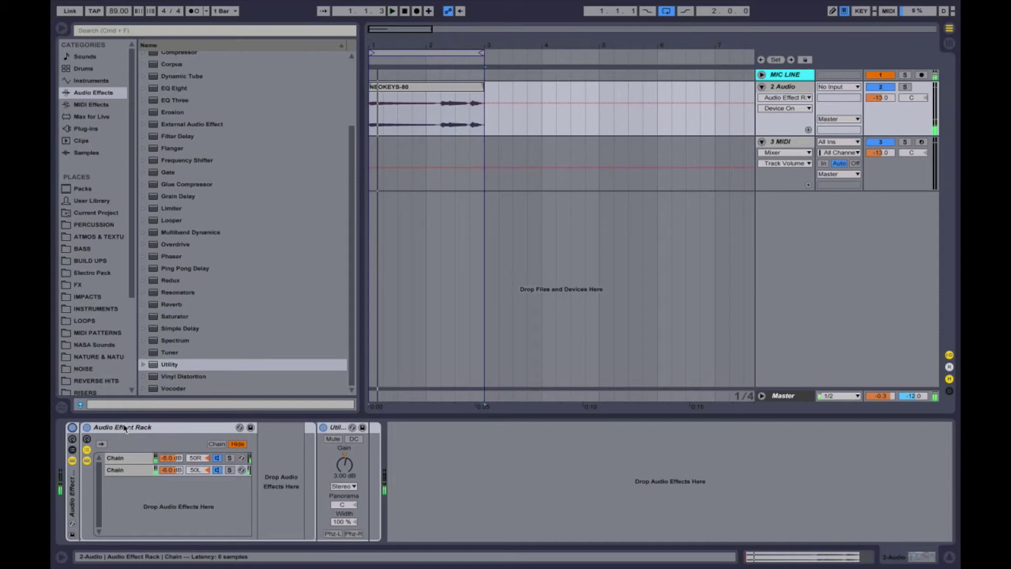
- Place the outer Audio Effect Rack from the 2 Audio track after the Limiter on the MIC LINE track
left_click(446, 94)
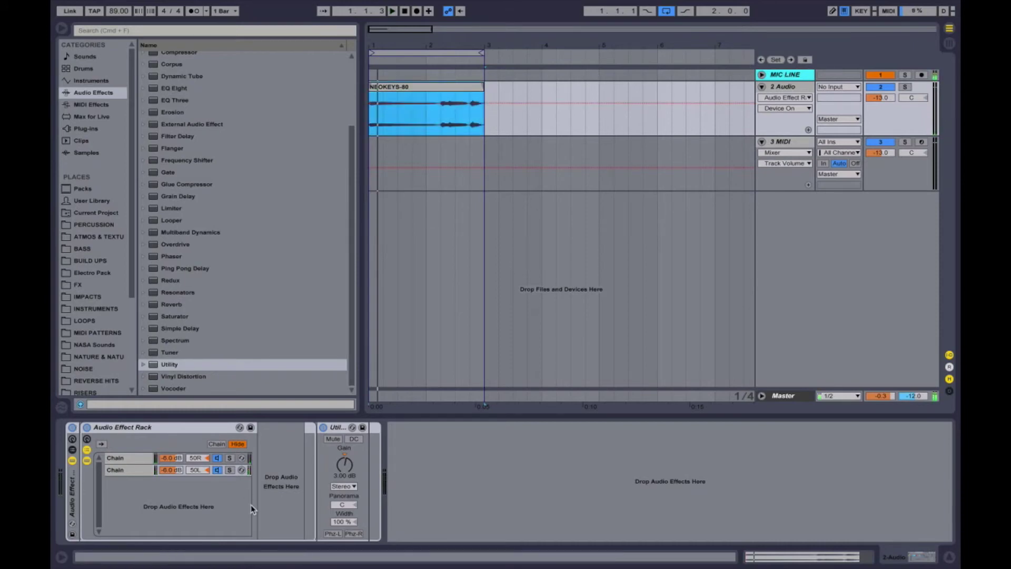
left_click(72, 501)
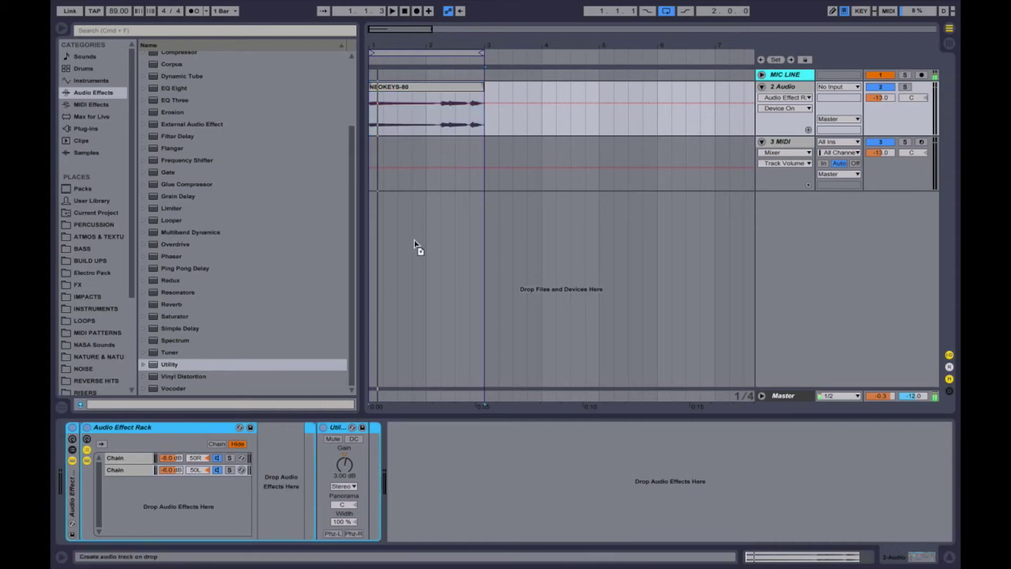
left_click(432, 77)
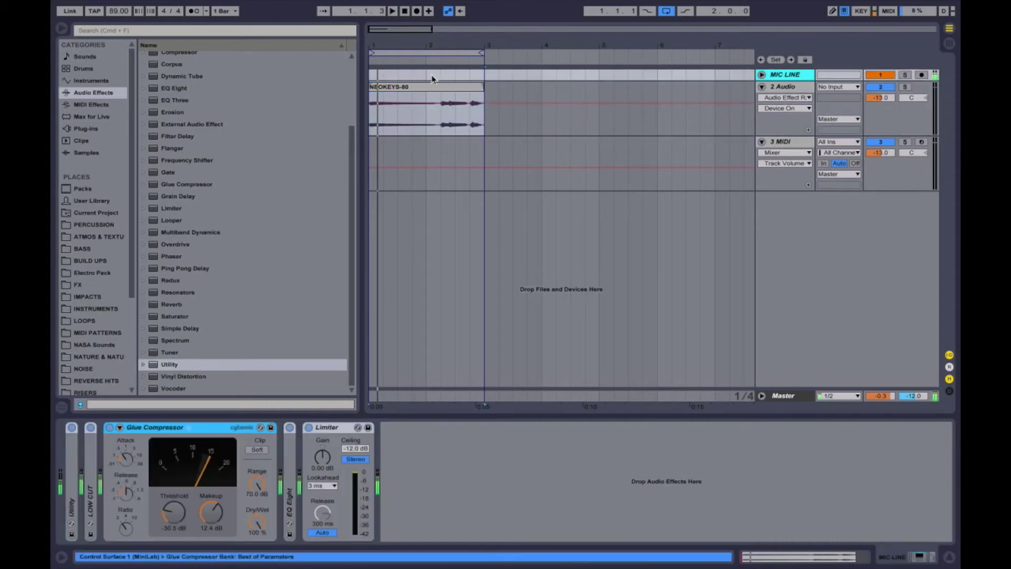
left_click(485, 469)
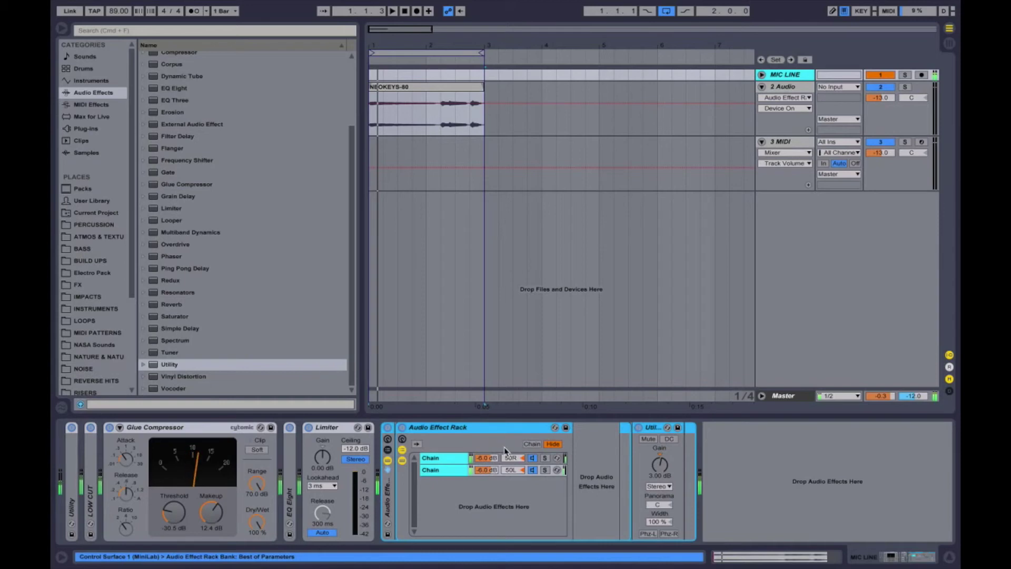
- Toggle the outer rack on the MIC LINE track off, on and off again to compare the live microphone signal
left_click(387, 428)
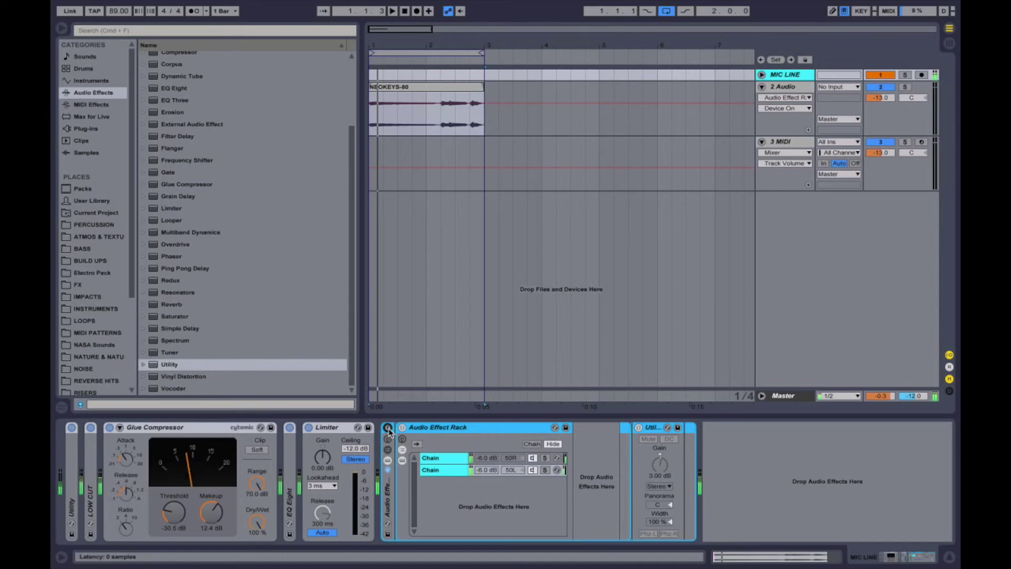
left_click(388, 428)
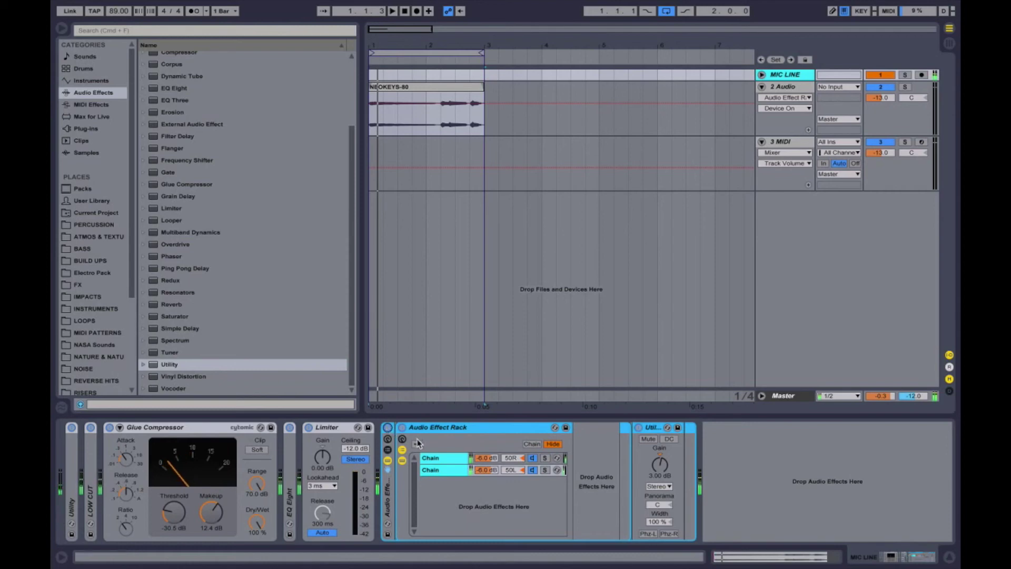
key("0")
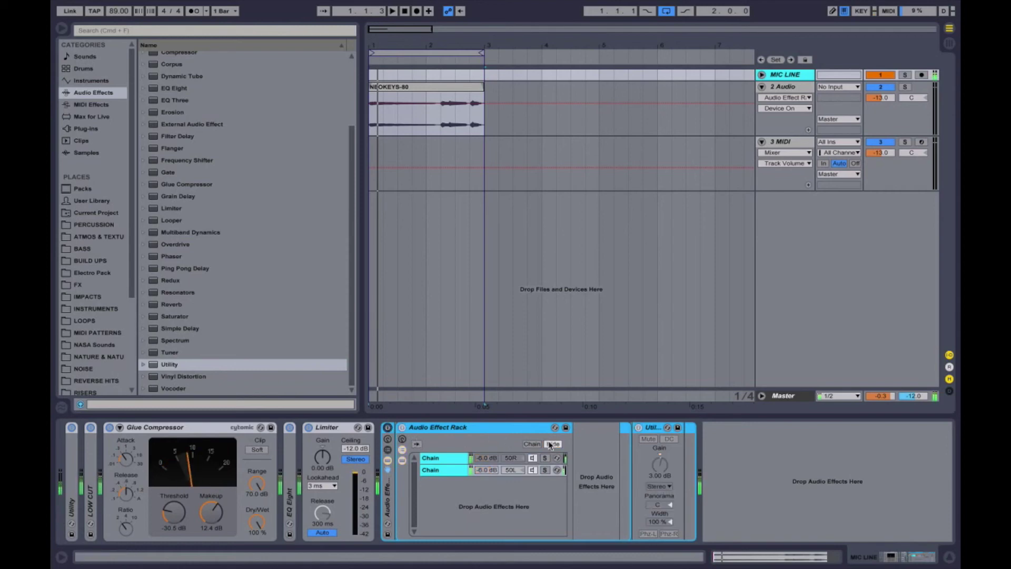